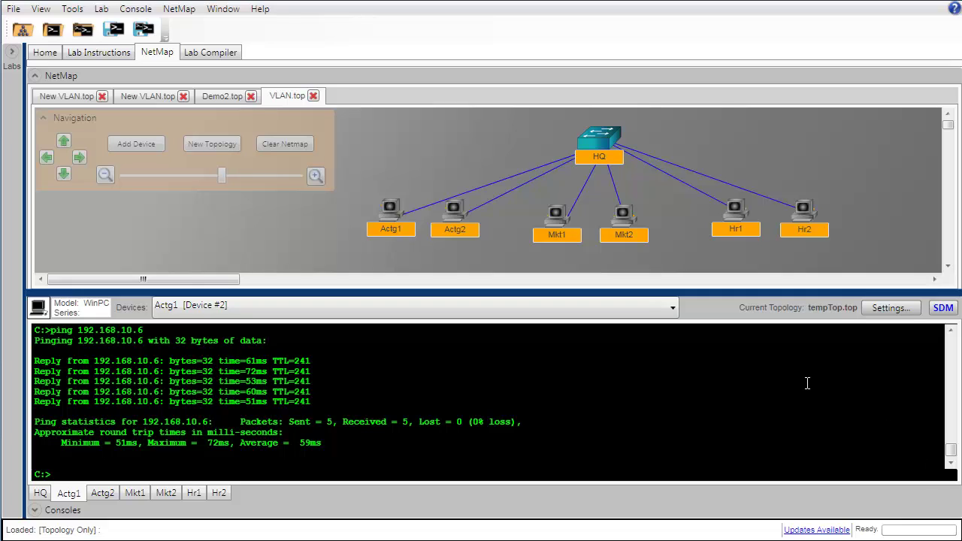
# Switch to the HQ switch's console and bring up a fresh prompt.
pyautogui.moveTo(790, 233)
pyautogui.moveTo(465, 222)
pyautogui.moveTo(573, 237)
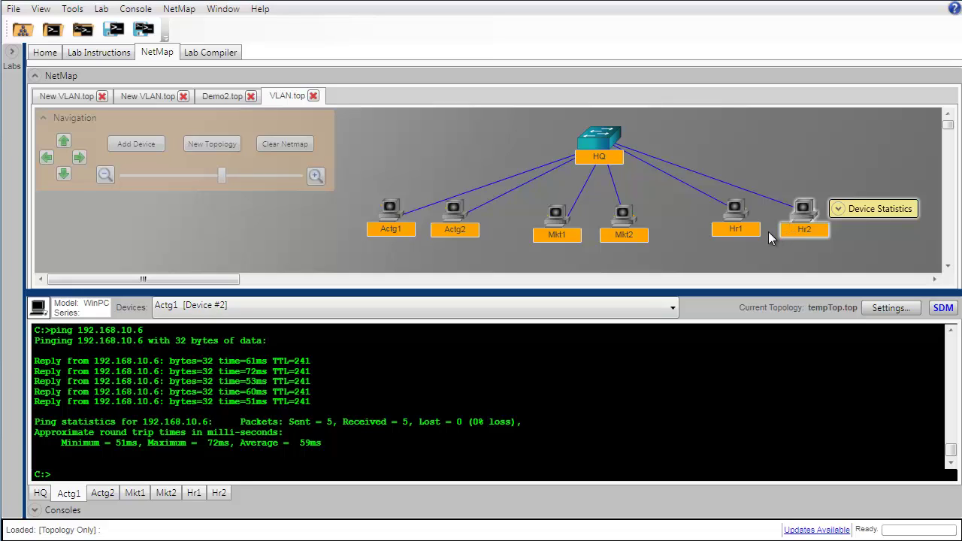
pyautogui.moveTo(740, 230)
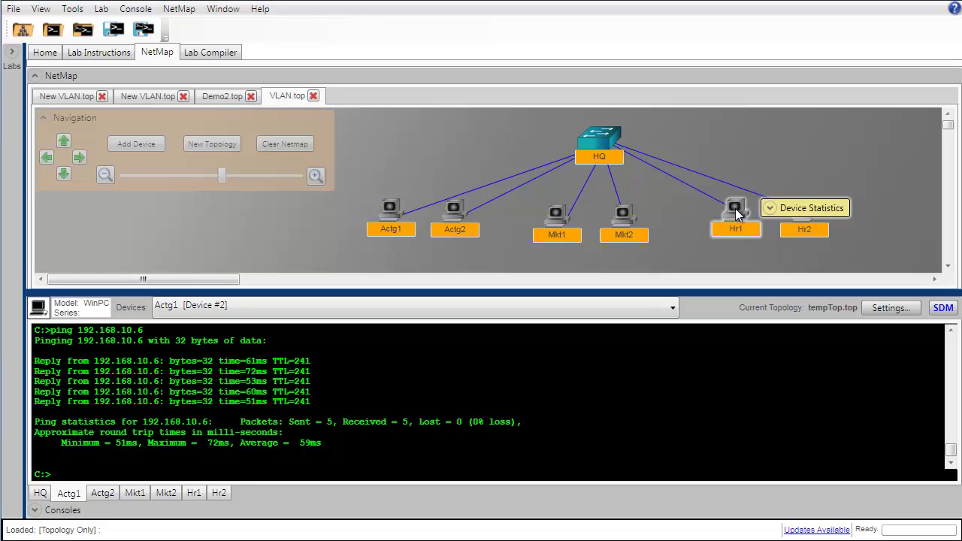
pyautogui.moveTo(557, 213)
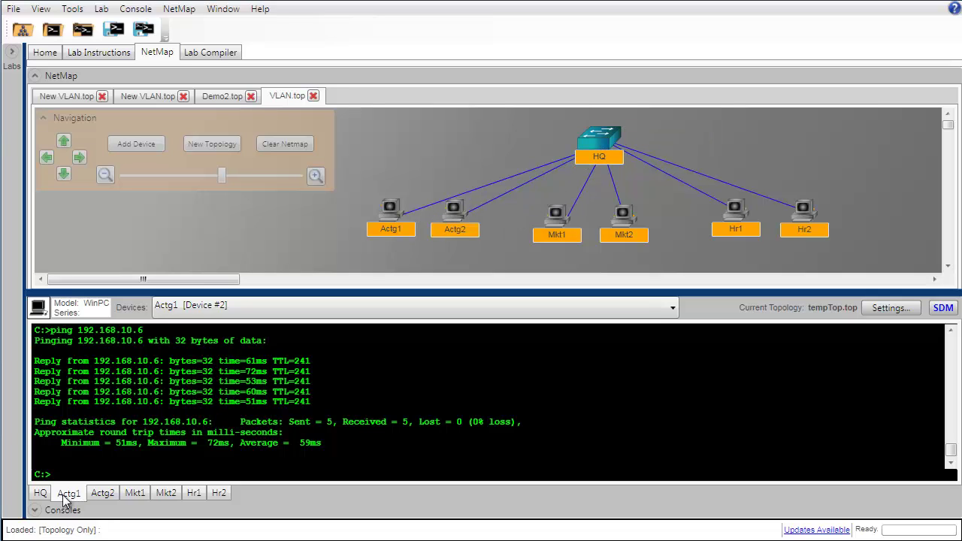
pyautogui.click(40, 493)
pyautogui.press('Return')
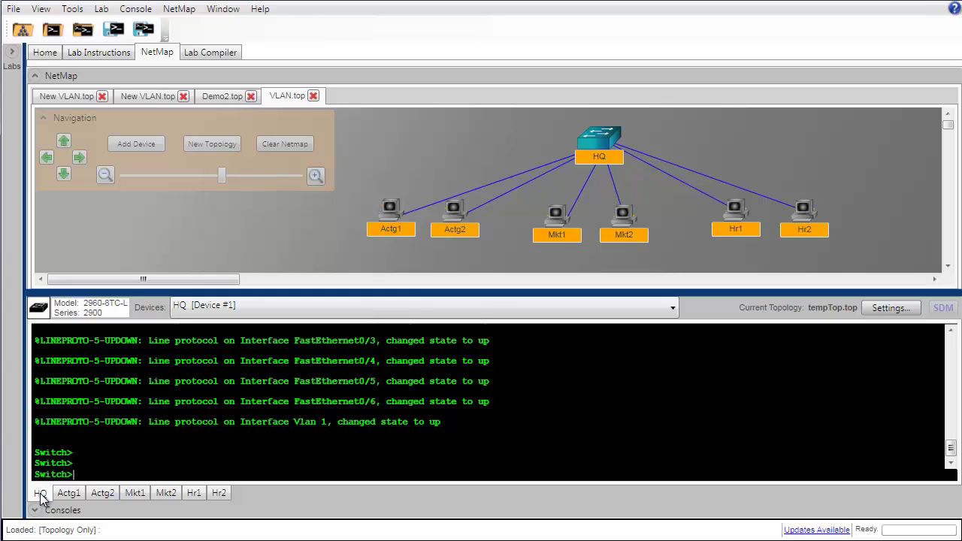
# Enter privileged and global configuration mode, then set the hostname to HQ.
pyautogui.write('enable')
pyautogui.press('Return')
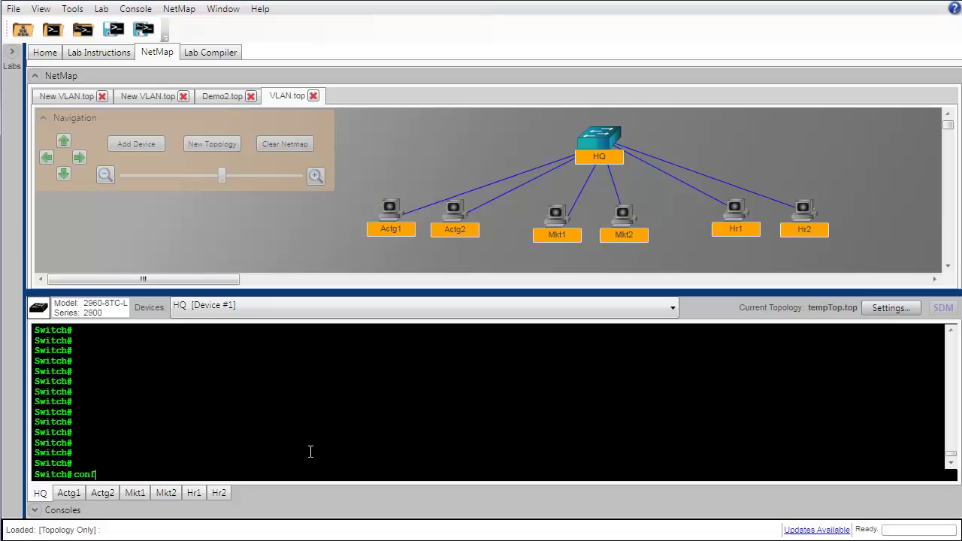
pyautogui.press('Tab')
pyautogui.press('Return')
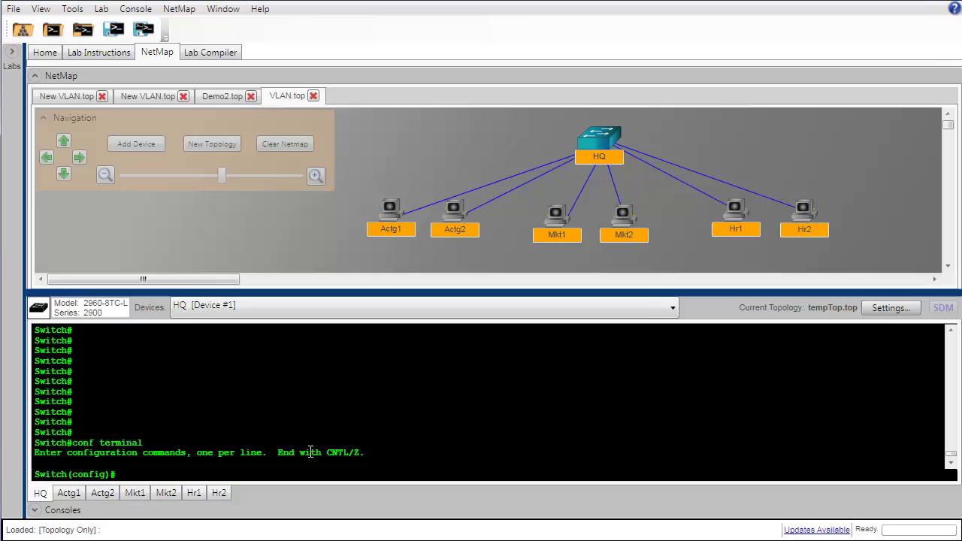
pyautogui.write('hostname HQ')
pyautogui.press('Return')
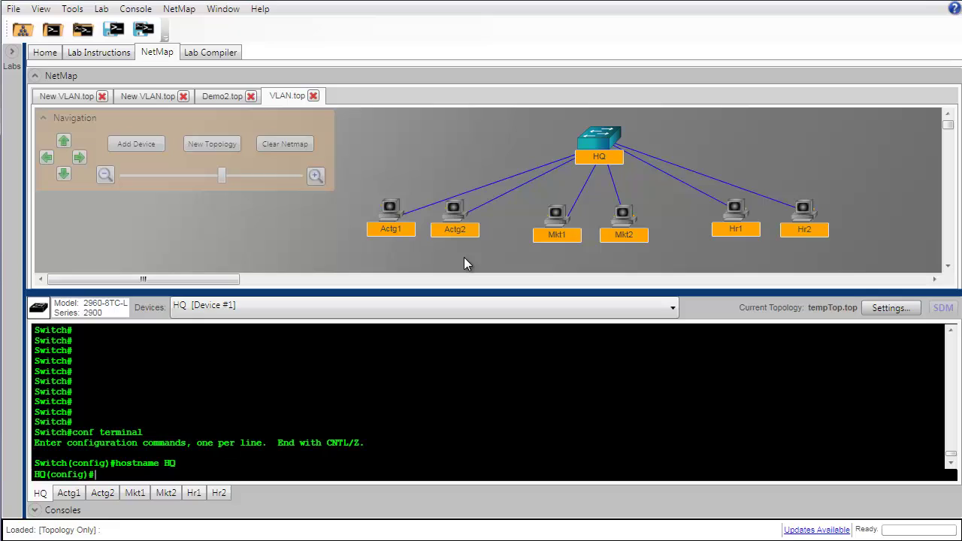
# Create VLAN 10 Actg, VLAN 20 Mkt and VLAN 30 Hr.
pyautogui.moveTo(732, 220)
pyautogui.write('vlan 10 name Actg')
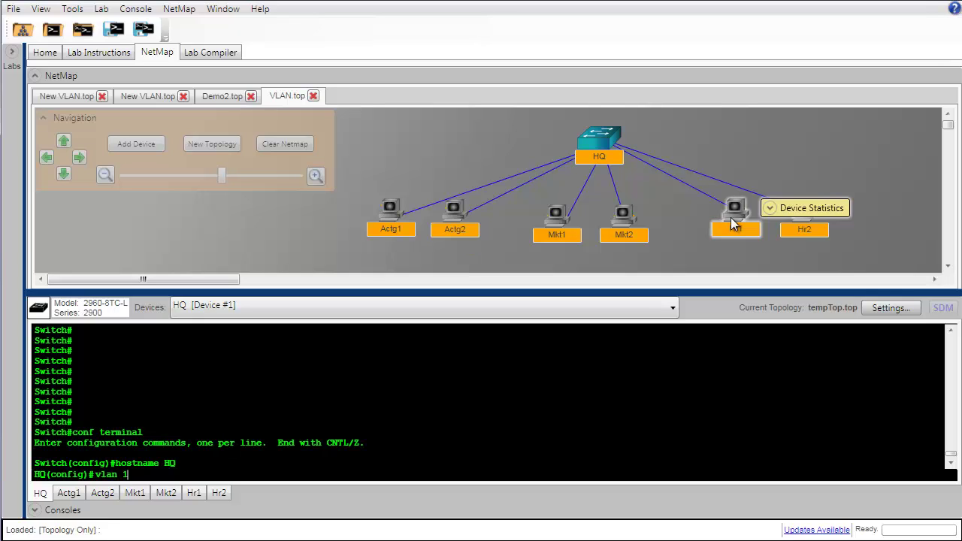
pyautogui.press('Return')
pyautogui.write('vlan 20 name Mkt')
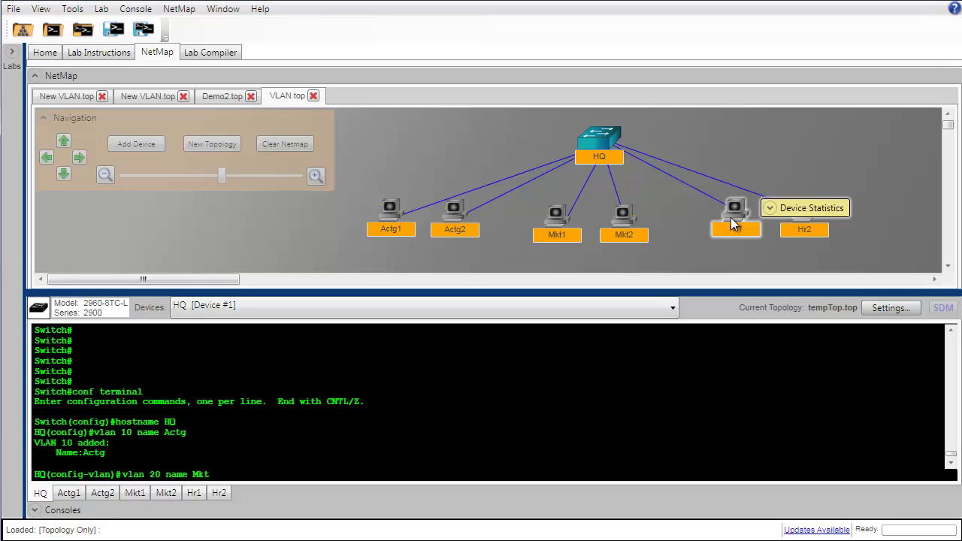
pyautogui.press('Return')
pyautogui.write('vlan 30 name Hr')
pyautogui.press('Return')
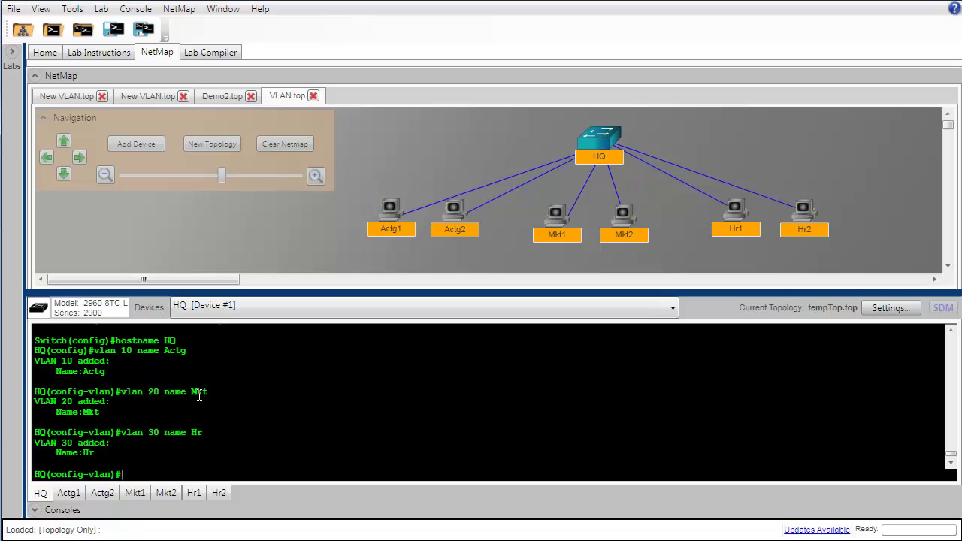
# Exit VLAN configuration and enter the port range fa0/1 - 2.
pyautogui.write('exit')
pyautogui.press('Return')
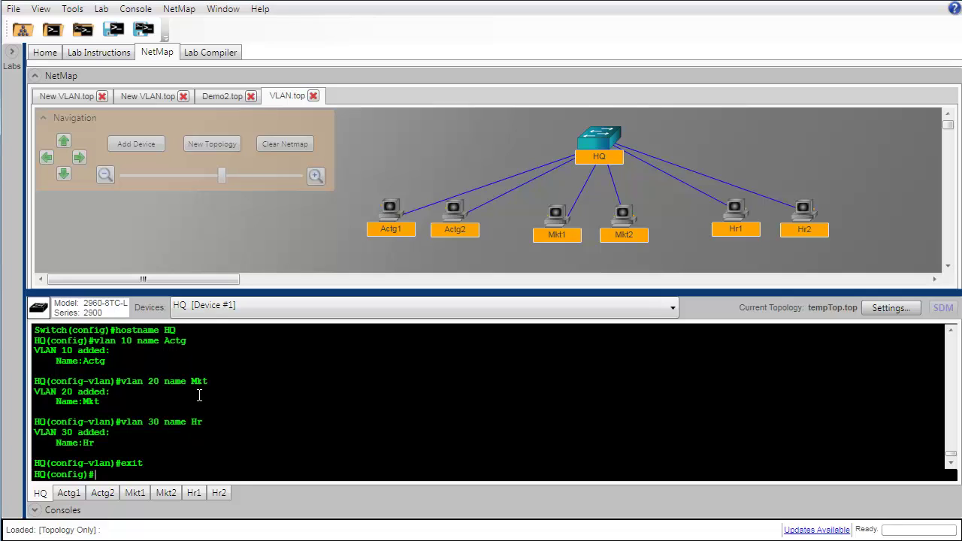
pyautogui.press('Return')
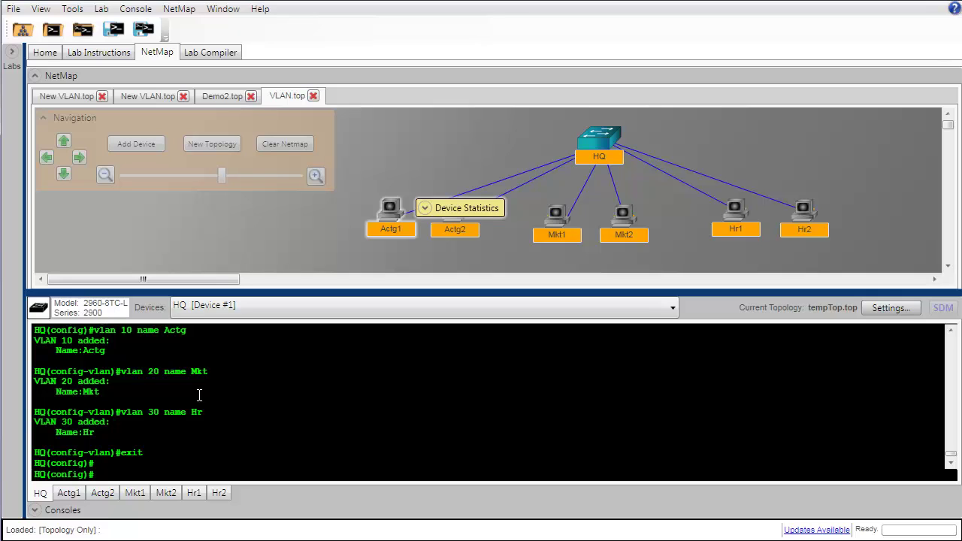
pyautogui.write('interface range fa0/1 - 2')
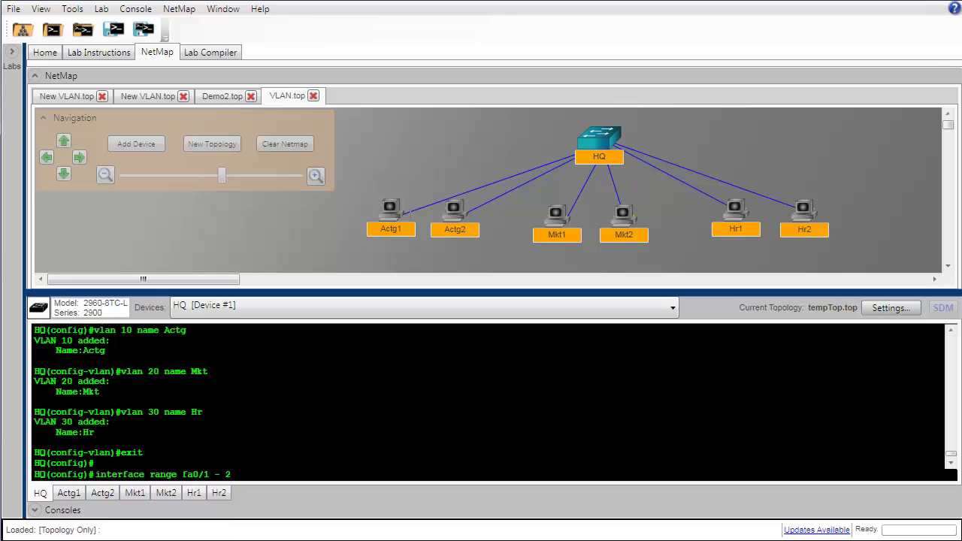
# Select ports fa0/1 - 2 and make them access ports in VLAN 10.
pyautogui.press('Return')
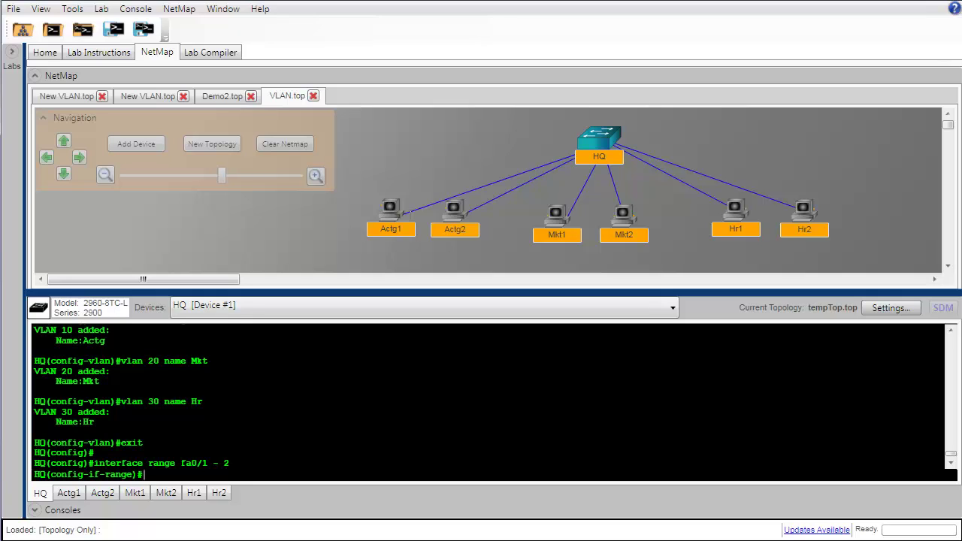
pyautogui.write('switchport access vlan 10 switchport mode access')
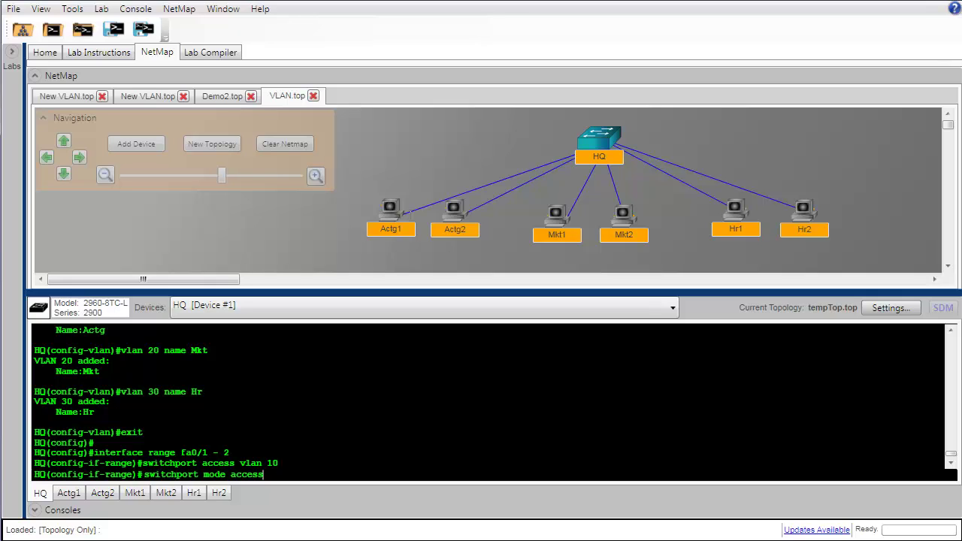
pyautogui.press('Return')
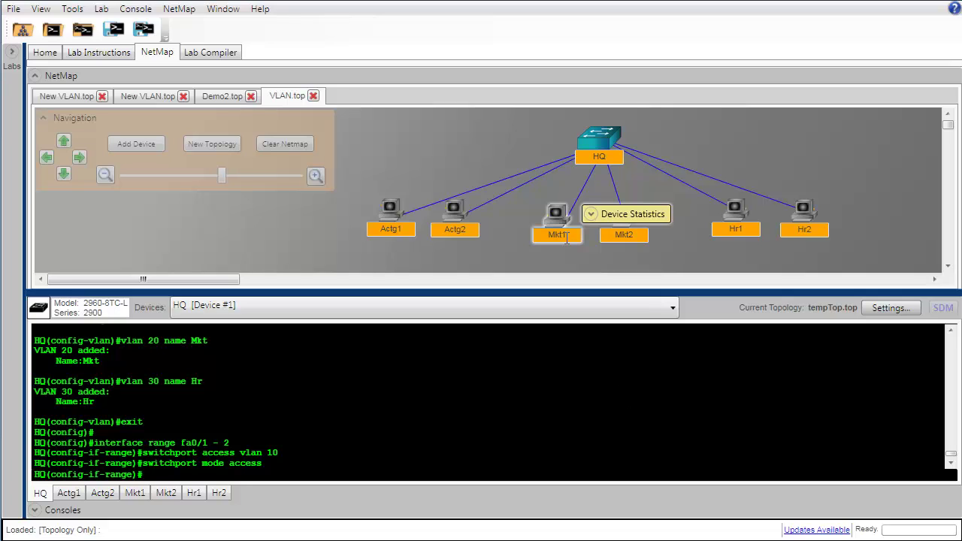
pyautogui.moveTo(562, 221)
pyautogui.moveTo(728, 231)
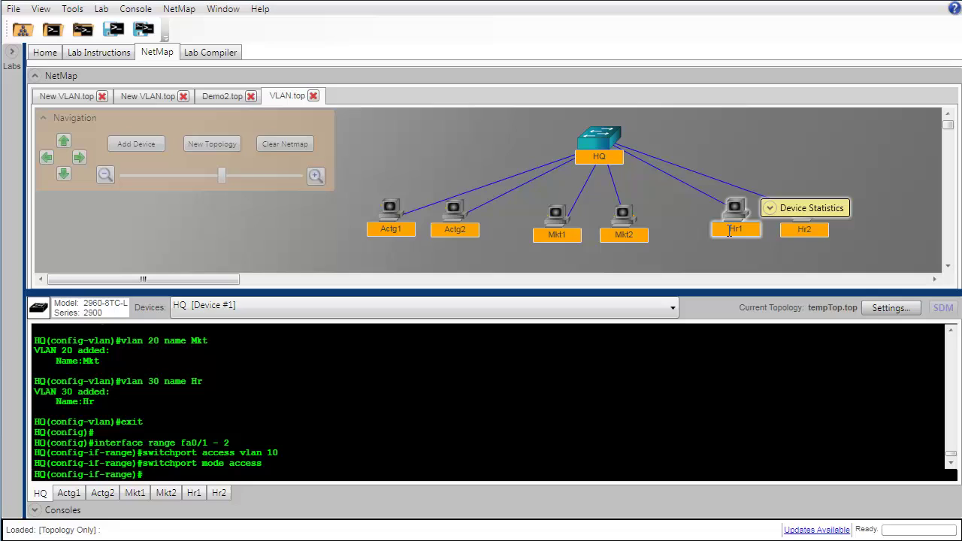
# Make ports fa0/3 - 4 access ports in VLAN 20 by editing recalled commands.
pyautogui.press('Up')
pyautogui.press('Up')
pyautogui.press('Up')
pyautogui.press('BackSpace')
pyautogui.write('4')
pyautogui.press('Left')
pyautogui.press('Left')
pyautogui.press('Left')
pyautogui.press('Left')
pyautogui.press('BackSpace')
pyautogui.write('3')
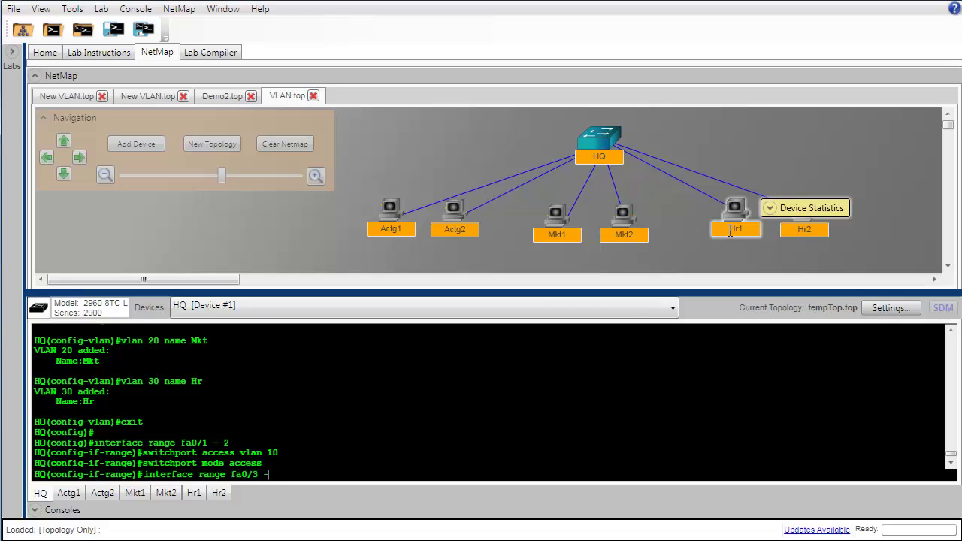
pyautogui.press('Return')
pyautogui.press('Up')
pyautogui.press('Up')
pyautogui.press('Up')
pyautogui.press('BackSpace')
pyautogui.press('BackSpace')
pyautogui.write('20')
pyautogui.press('Return')
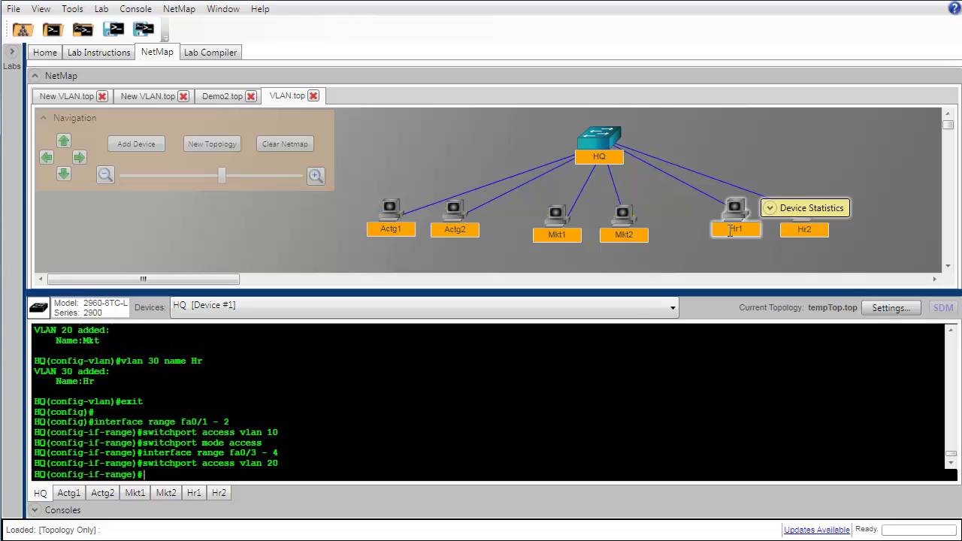
# Make ports fa0/5 - 6 access ports in VLAN 30, then end configuration mode.
pyautogui.press('Up')
pyautogui.press('Up')
pyautogui.press('Up')
pyautogui.press('Return')
pyautogui.press('Return')
pyautogui.press('Return')
pyautogui.press('Return')
pyautogui.press('Up')
pyautogui.press('Up')
pyautogui.press('Up')
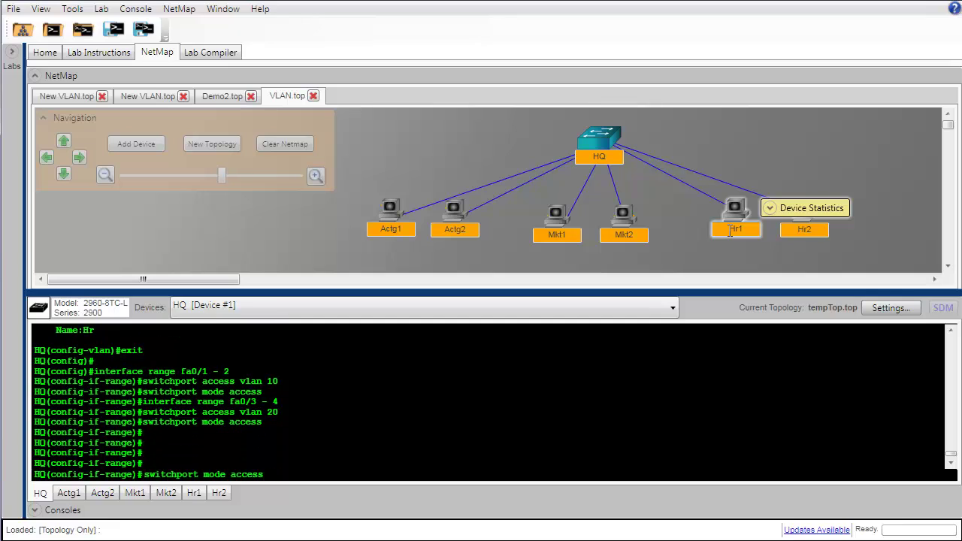
pyautogui.press('BackSpace')
pyautogui.press('BackSpace')
pyautogui.press('BackSpace')
pyautogui.press('BackSpace')
pyautogui.press('BackSpace')
pyautogui.write('5 - 6')
pyautogui.press('Return')
pyautogui.write('switchport access vlan 30')
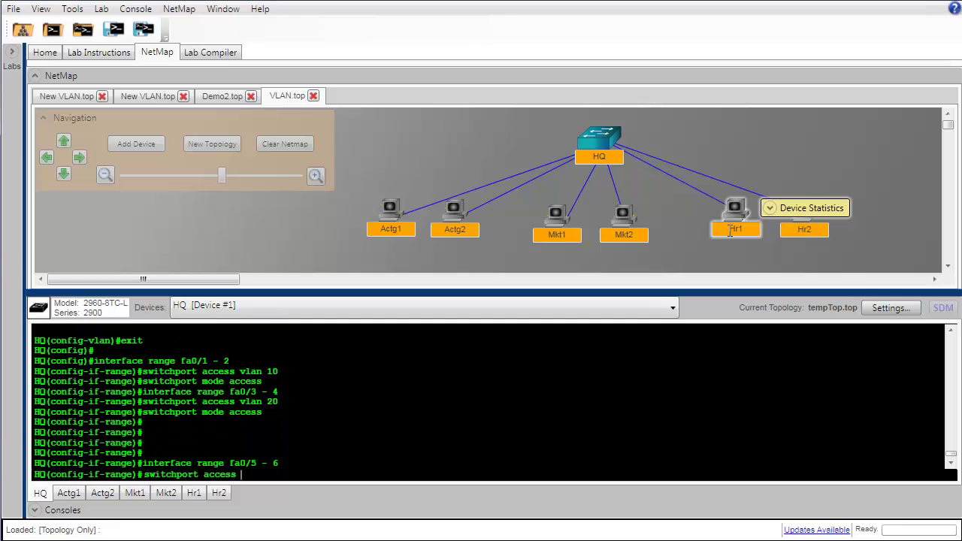
pyautogui.press('Return')
pyautogui.write('switchport mode access')
pyautogui.press('Return')
pyautogui.write('end')
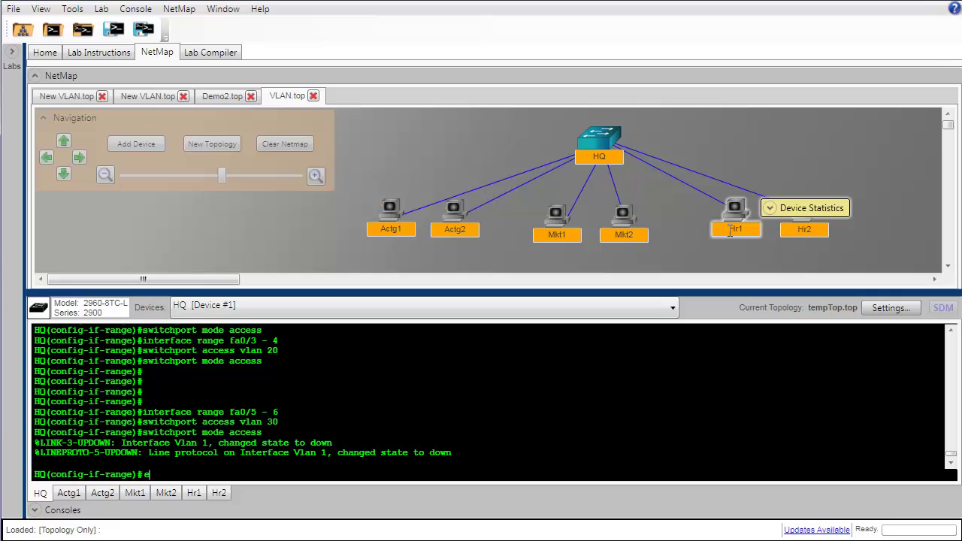
pyautogui.press('Return')
pyautogui.press('Return')
pyautogui.press('Return')
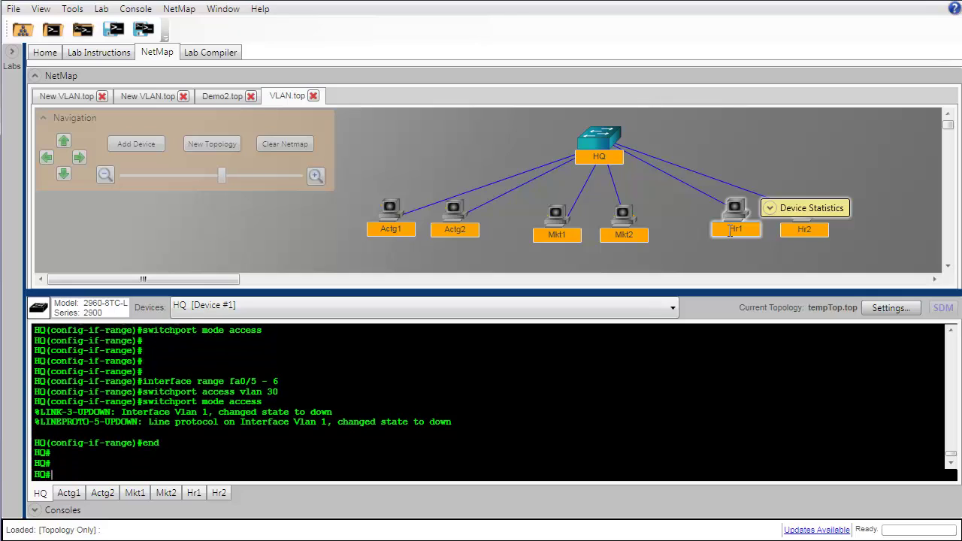
# Run show run and page to the end to check VLAN names and port assignments.
pyautogui.write('show run')
pyautogui.press('Return')
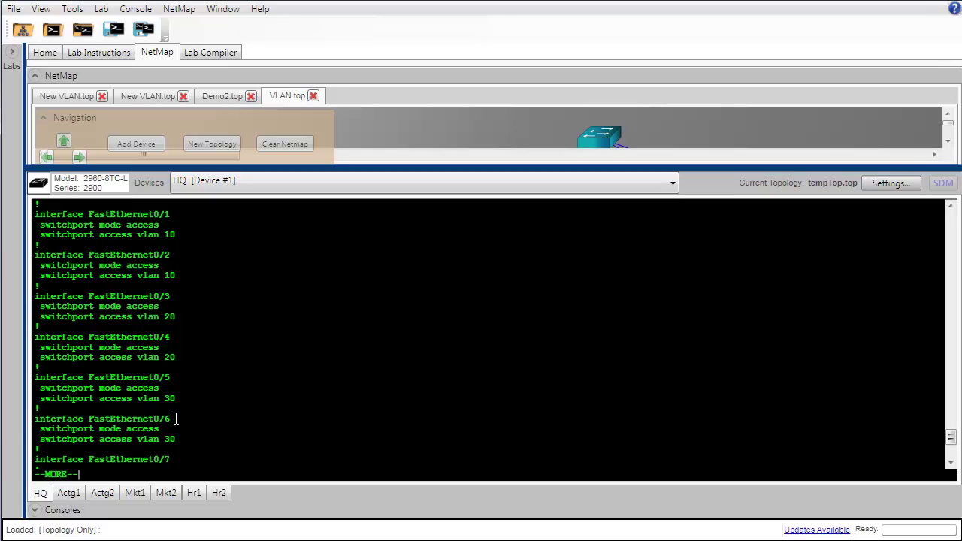
pyautogui.press('space')
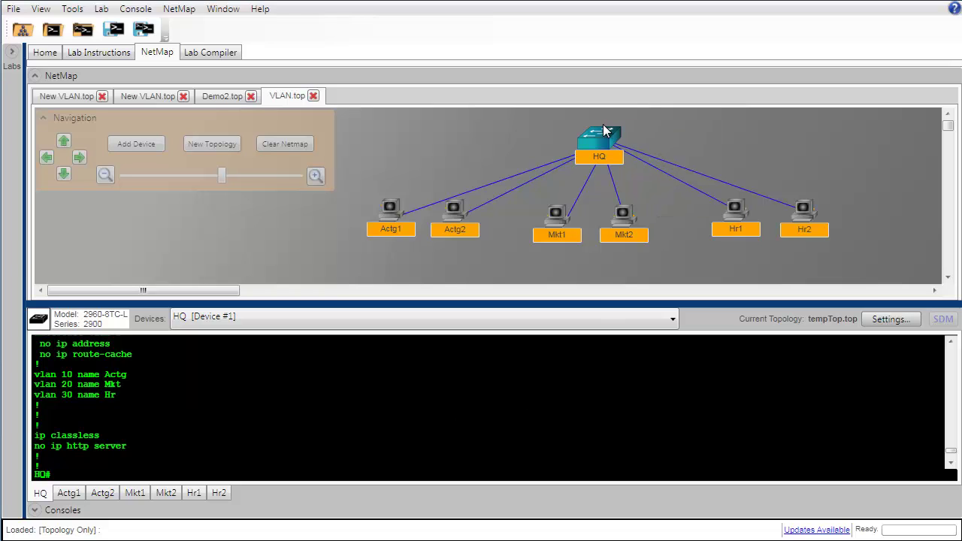
# From Actg1, ping 192.168.10.2 successfully.
pyautogui.moveTo(603, 133)
pyautogui.moveTo(618, 238)
pyautogui.click(69, 494)
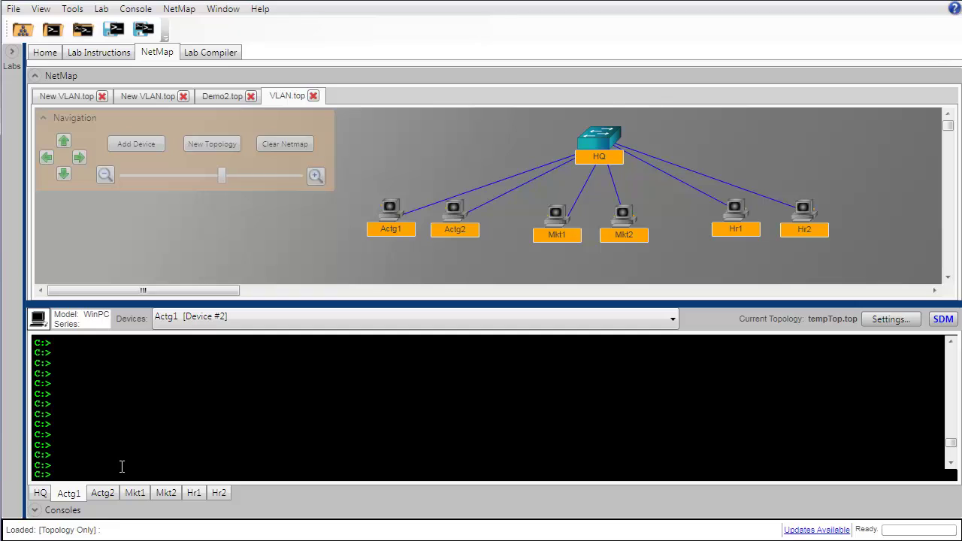
pyautogui.write('ping 192.168.10.2')
pyautogui.press('Return')
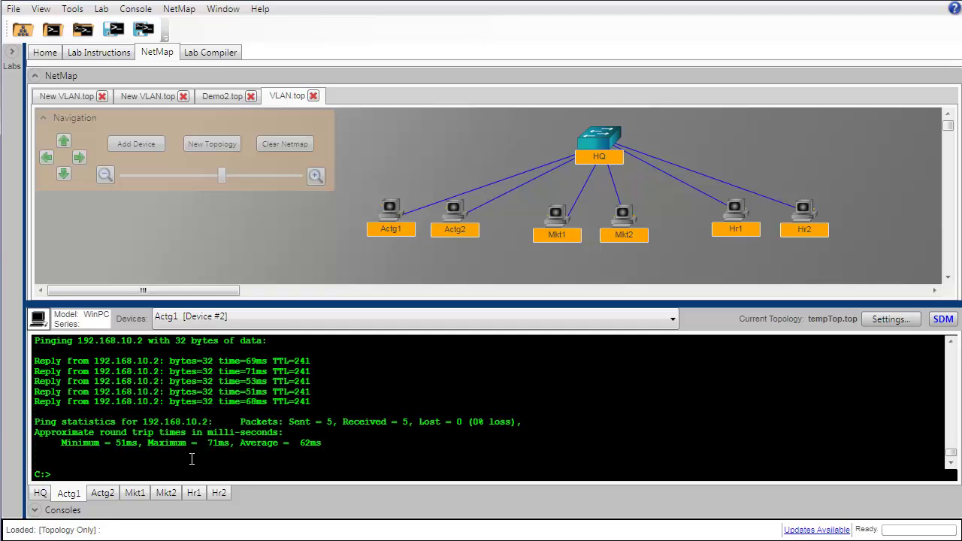
# From Mkt1, ping 192.168.10.4 successfully.
pyautogui.click(135, 494)
pyautogui.write('ping 192.168.10.4')
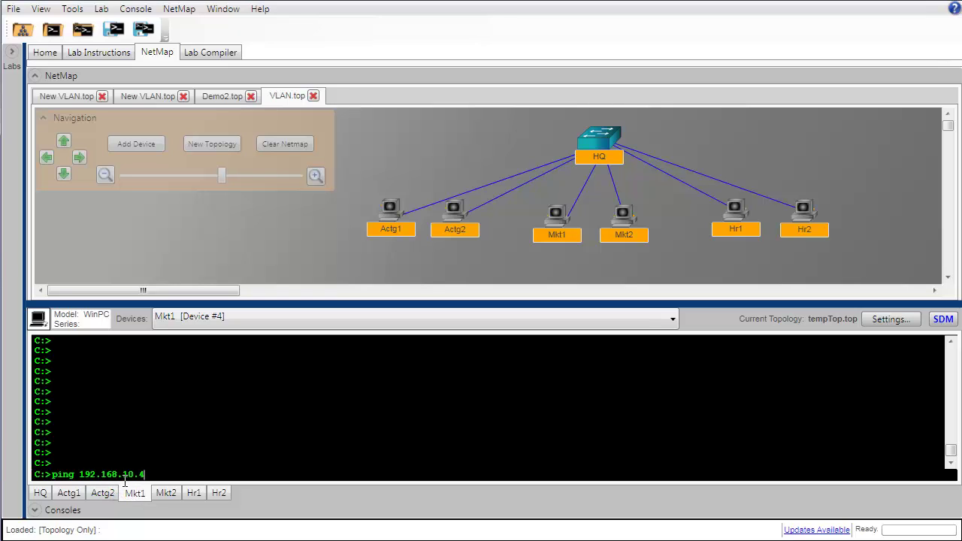
pyautogui.moveTo(559, 214)
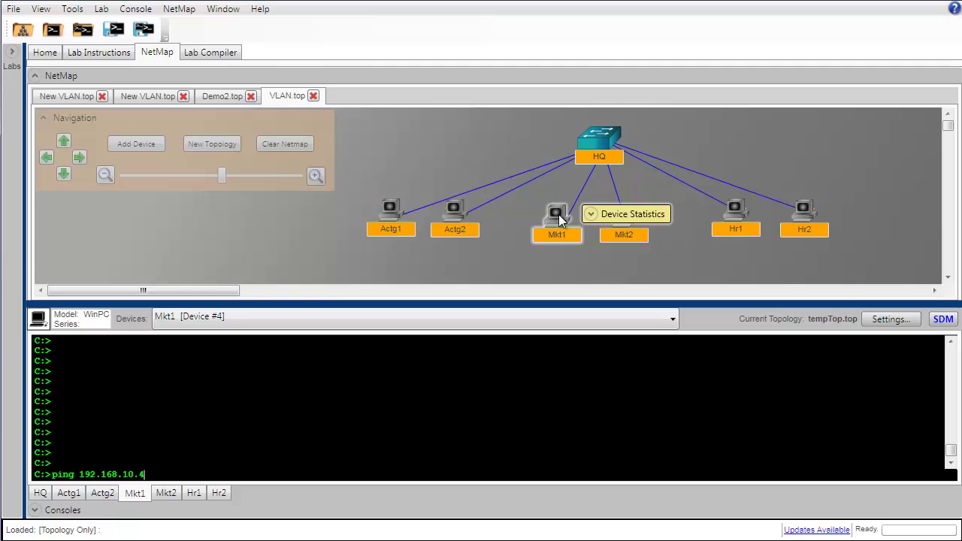
pyautogui.moveTo(623, 218)
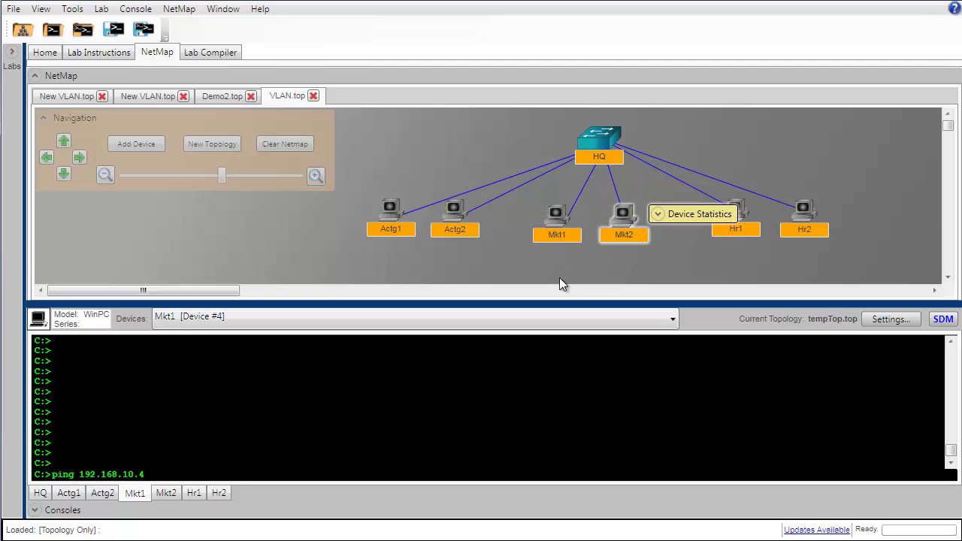
pyautogui.press('Return')
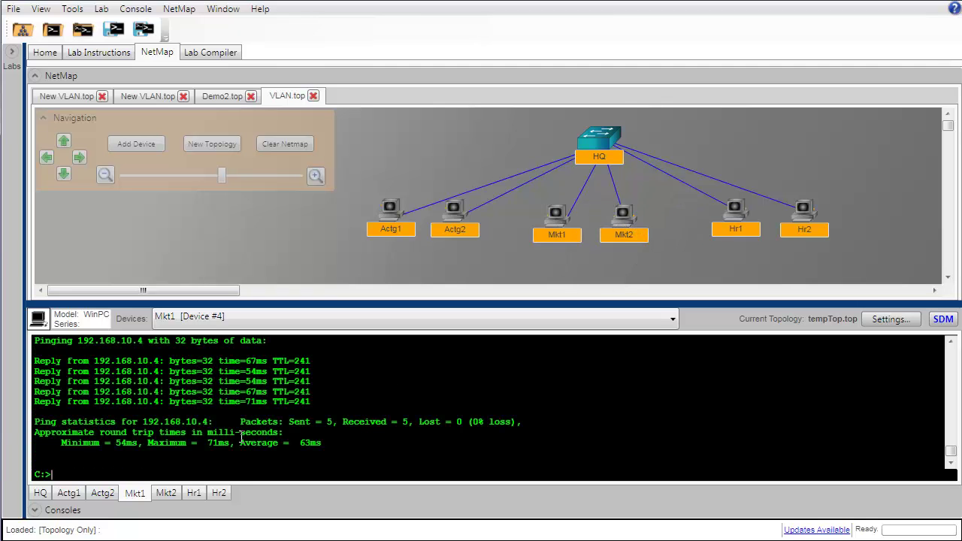
pyautogui.click(390, 214)
pyautogui.moveTo(392, 226)
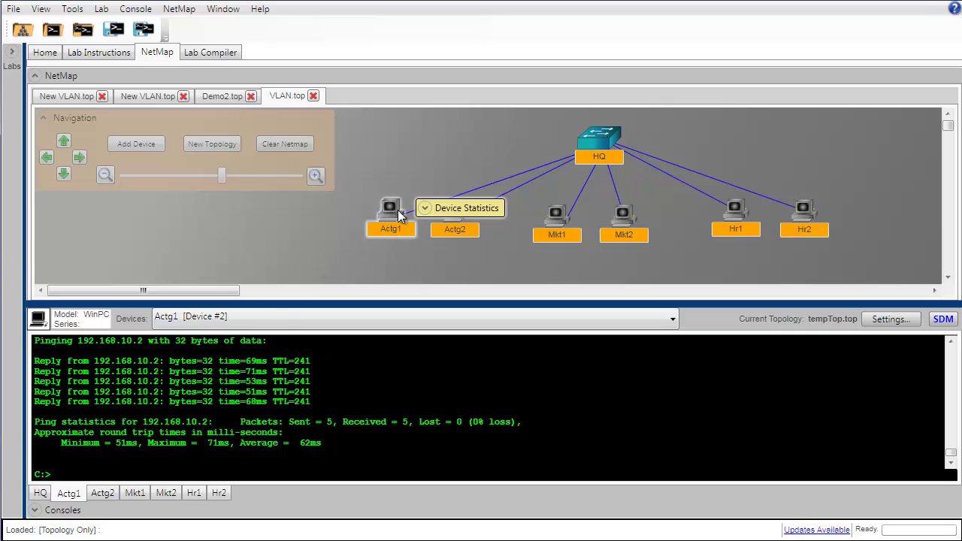
# From Actg1, ping 192.168.10.3 and see all five requests time out.
pyautogui.moveTo(559, 228)
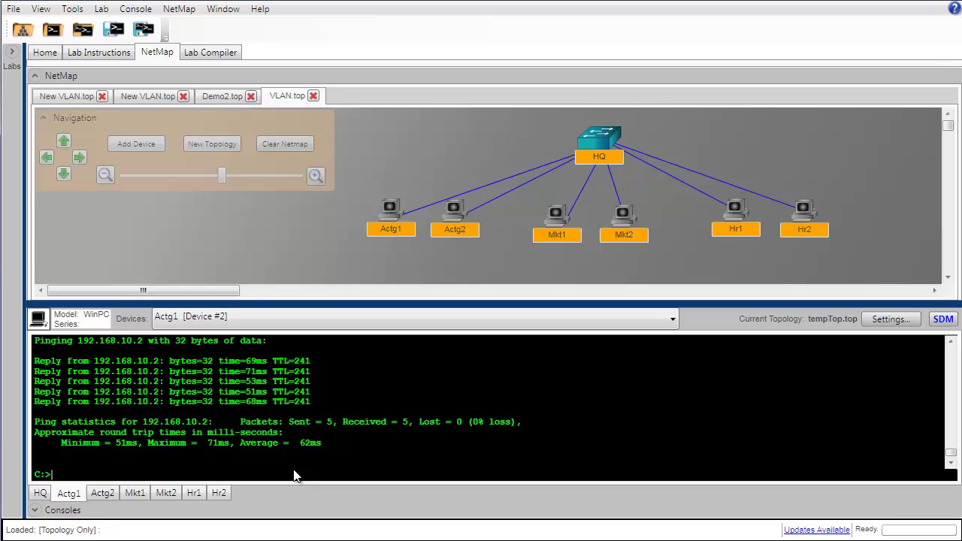
pyautogui.write('ping 192.168.10.3')
pyautogui.press('Return')
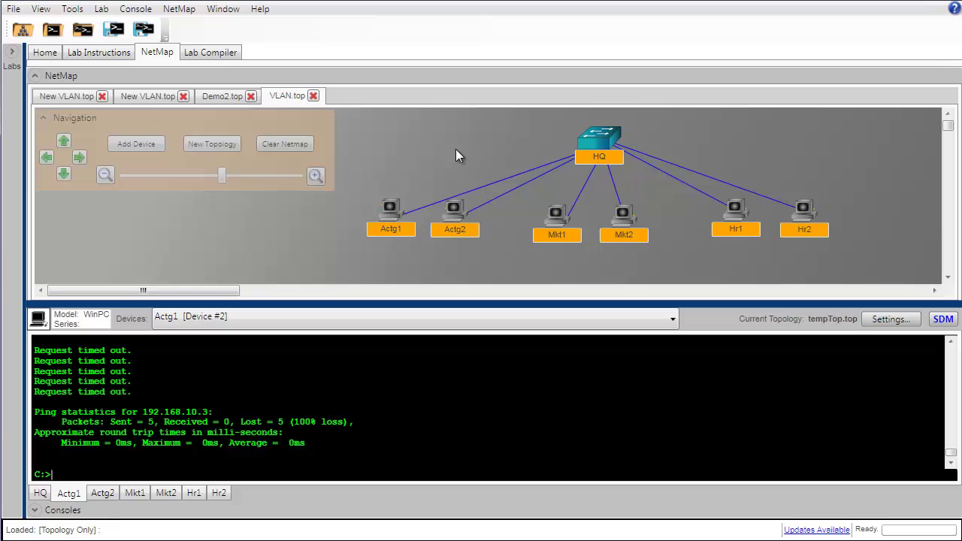
pyautogui.moveTo(830, 210)
pyautogui.moveTo(606, 139)
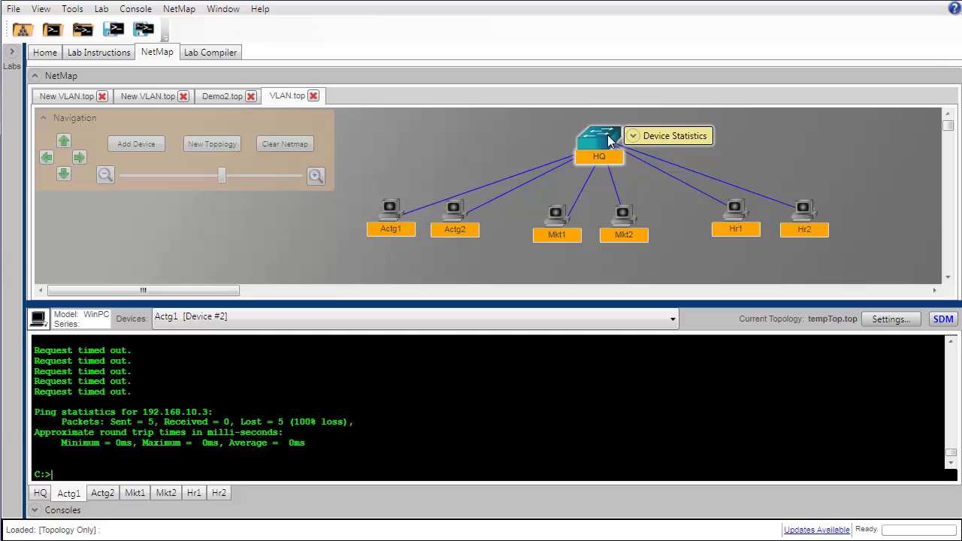